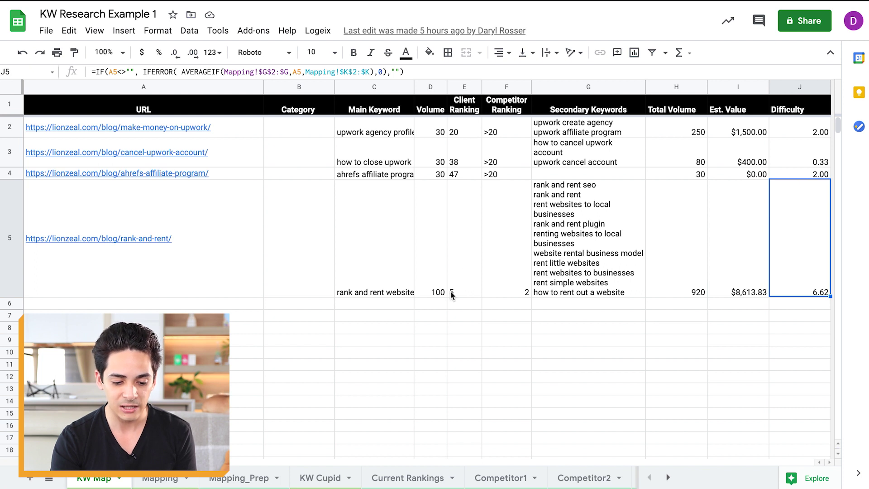
# Compare the client and competitor rankings of the mapped URLs in KW Research Examples 1, 2 and 3.
pyautogui.click(463, 271)
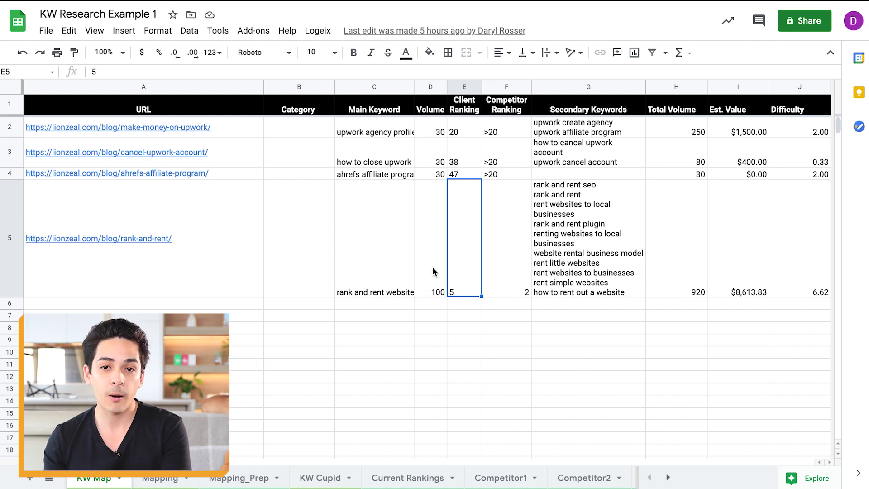
pyautogui.click(516, 271)
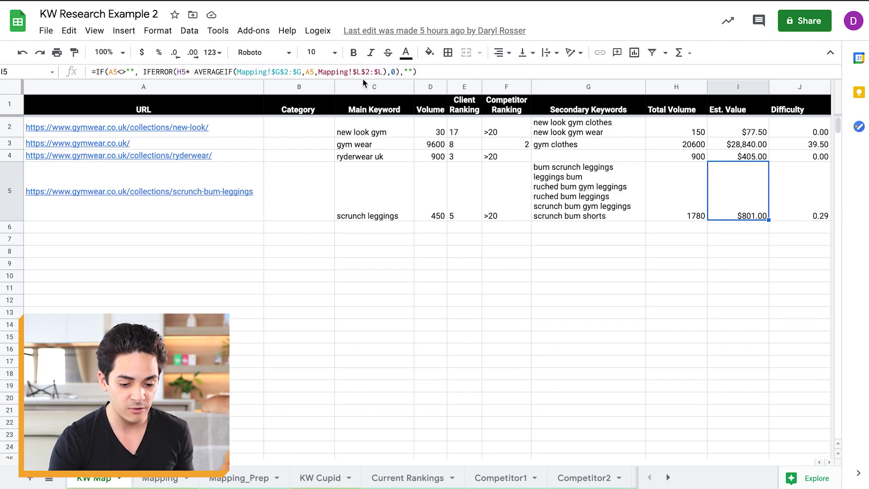
pyautogui.click(463, 143)
pyautogui.click(512, 145)
pyautogui.click(463, 154)
pyautogui.click(464, 199)
pyautogui.moveTo(461, 143); pyautogui.dragTo(522, 215)
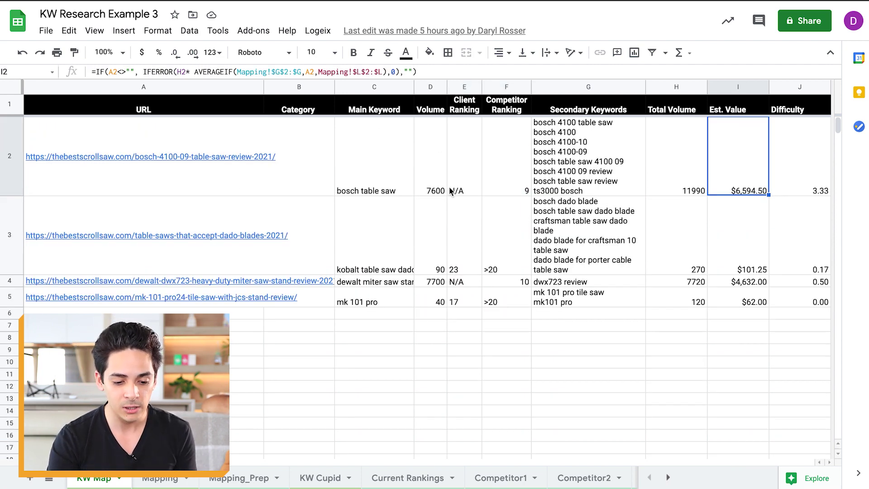
pyautogui.click(521, 185)
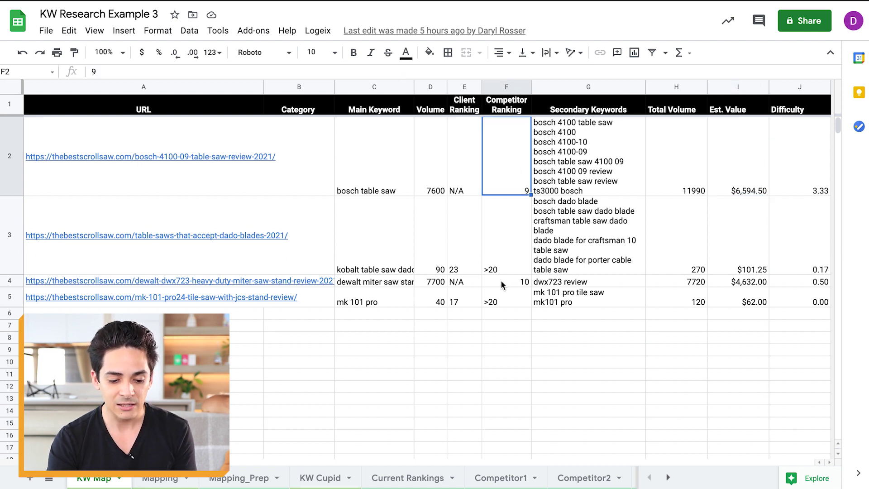
pyautogui.click(519, 285)
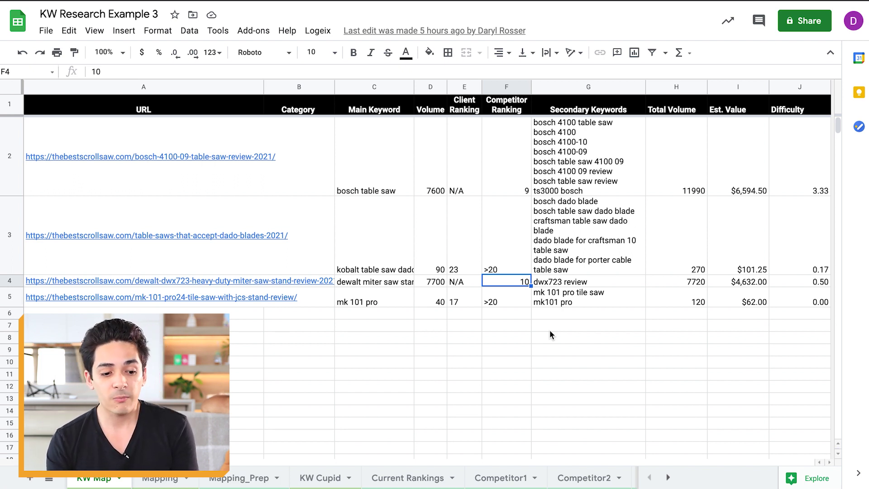
# Compare the difficulty, total volume and estimated value of the bosch table saw and dewalt miter saw stand rows.
pyautogui.moveTo(803, 171); pyautogui.dragTo(795, 302)
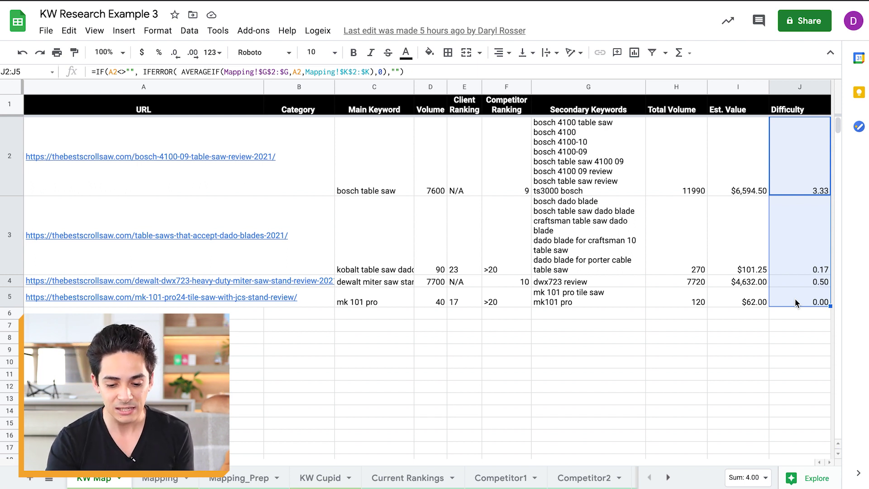
pyautogui.click(813, 280)
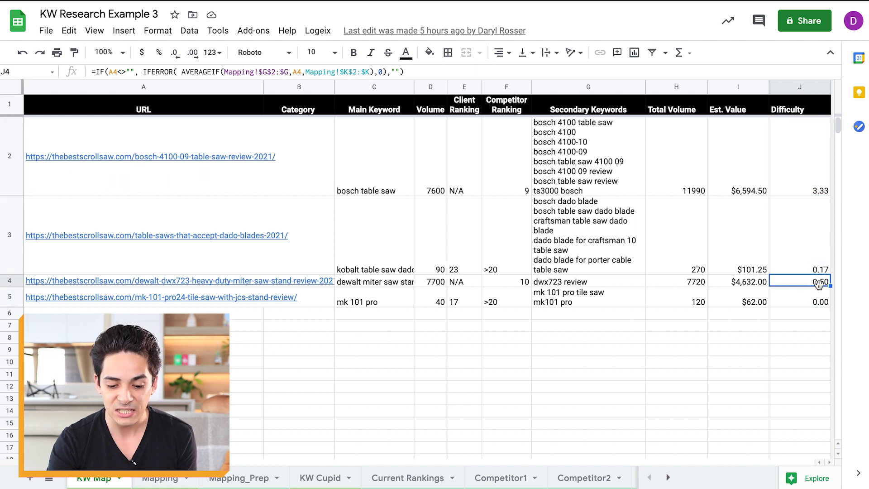
pyautogui.click(692, 286)
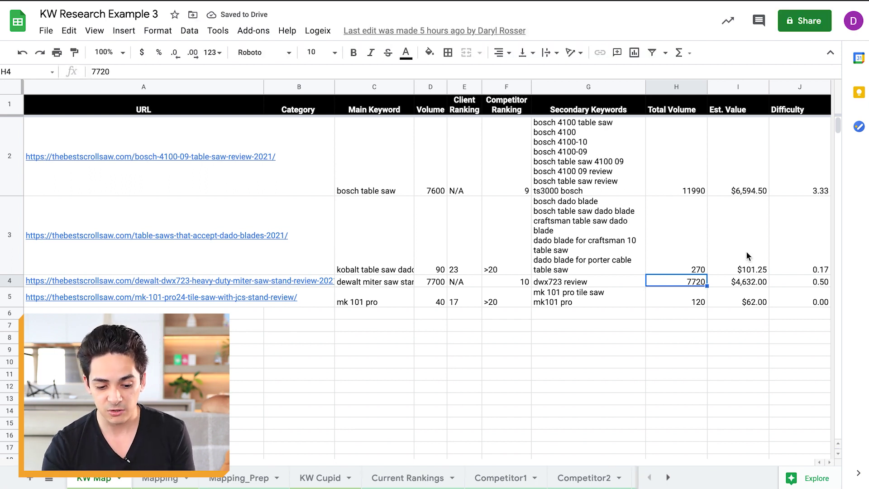
pyautogui.click(671, 165)
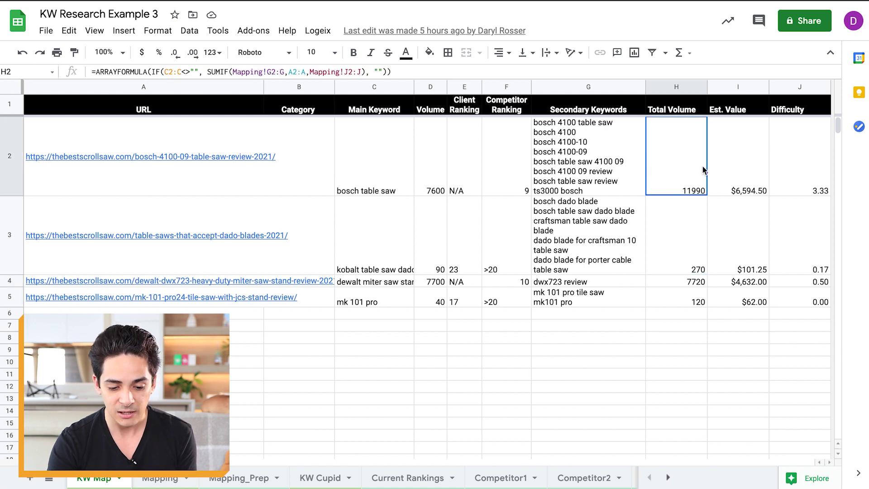
pyautogui.moveTo(711, 168); pyautogui.dragTo(721, 169)
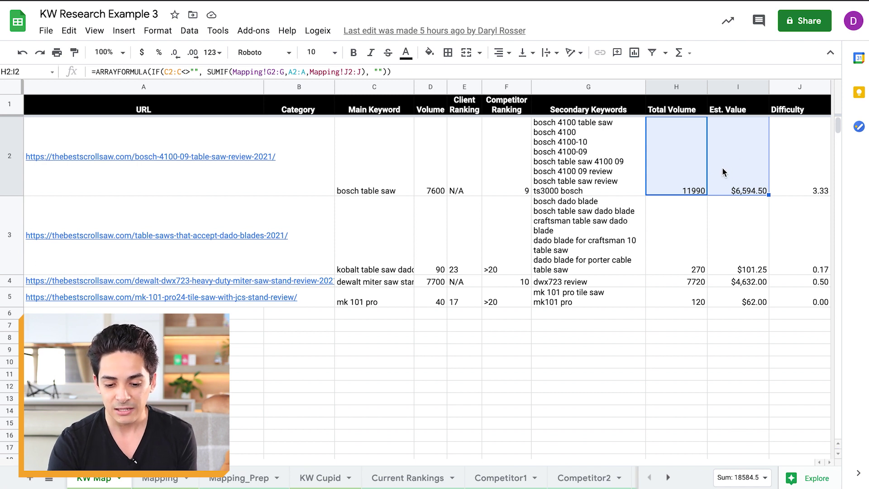
pyautogui.click(743, 172)
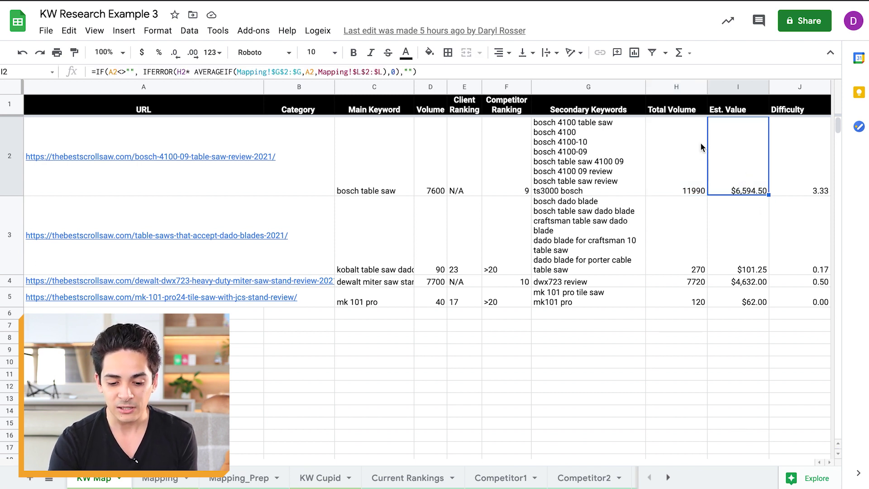
pyautogui.moveTo(675, 170); pyautogui.dragTo(782, 184)
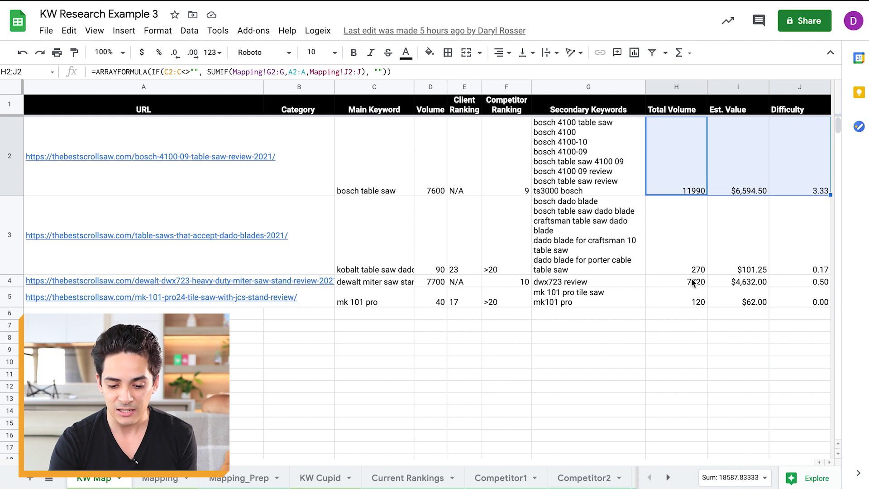
pyautogui.moveTo(689, 287); pyautogui.dragTo(796, 296)
pyautogui.click(816, 282)
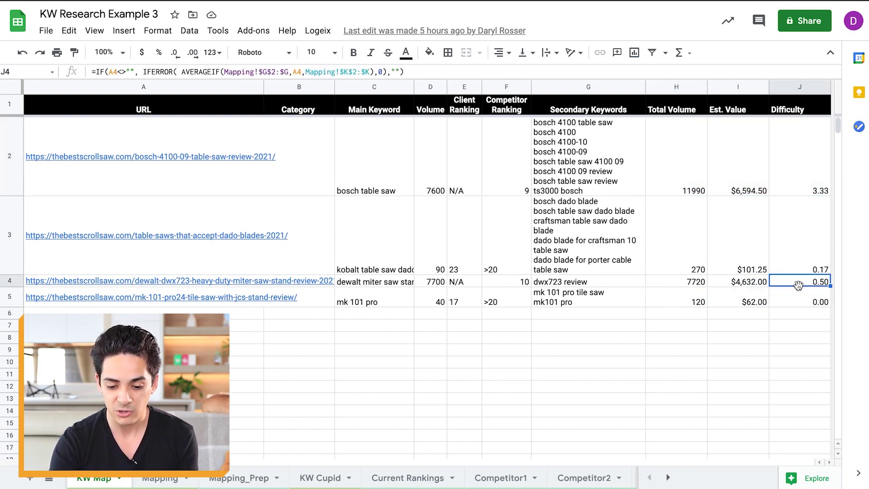
pyautogui.click(811, 190)
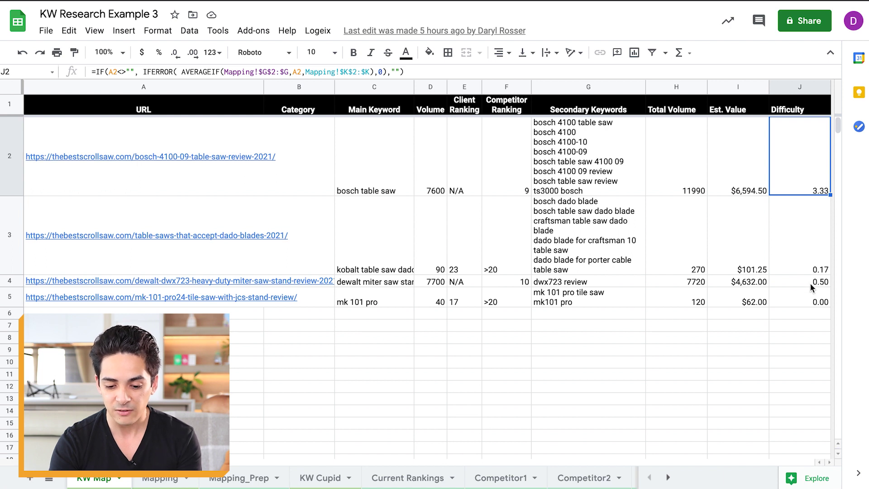
pyautogui.keyDown('ctrl'); pyautogui.click(810, 283); pyautogui.keyUp('ctrl')
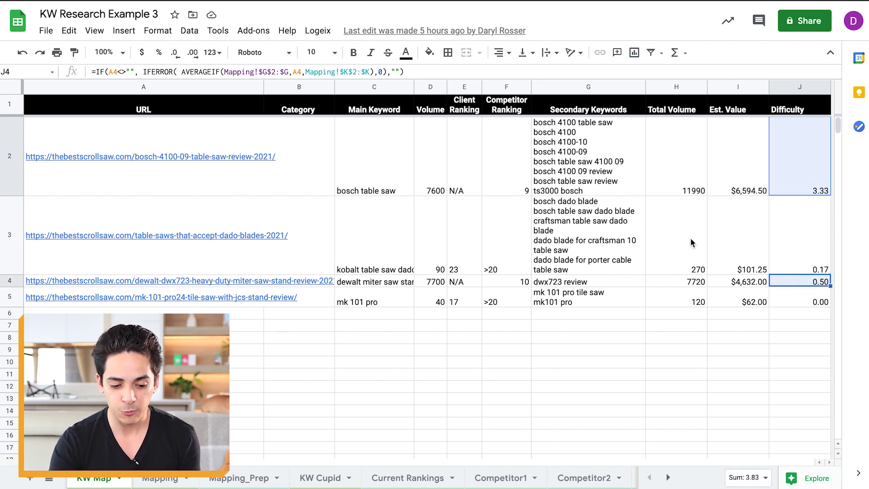
pyautogui.click(714, 251)
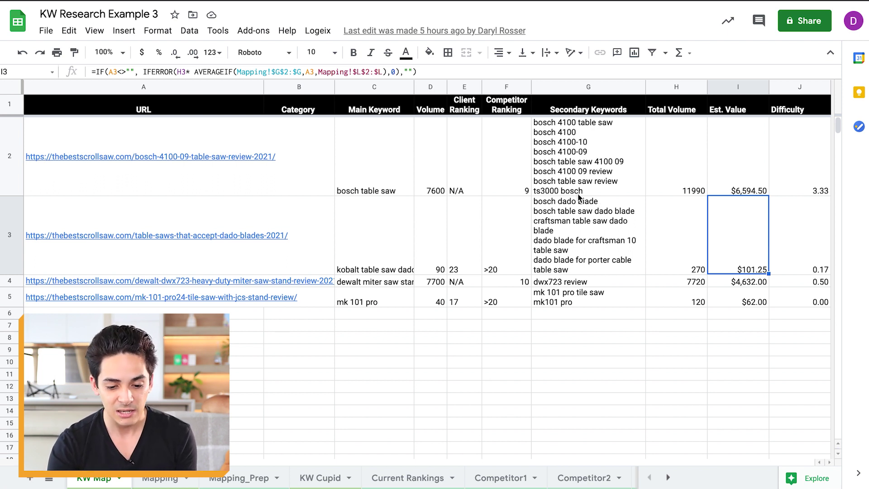
# Apply the default green-to-white color scale to the Difficulty column J1:J1999, running from min value to max value.
pyautogui.click(786, 111)
pyautogui.click(796, 87)
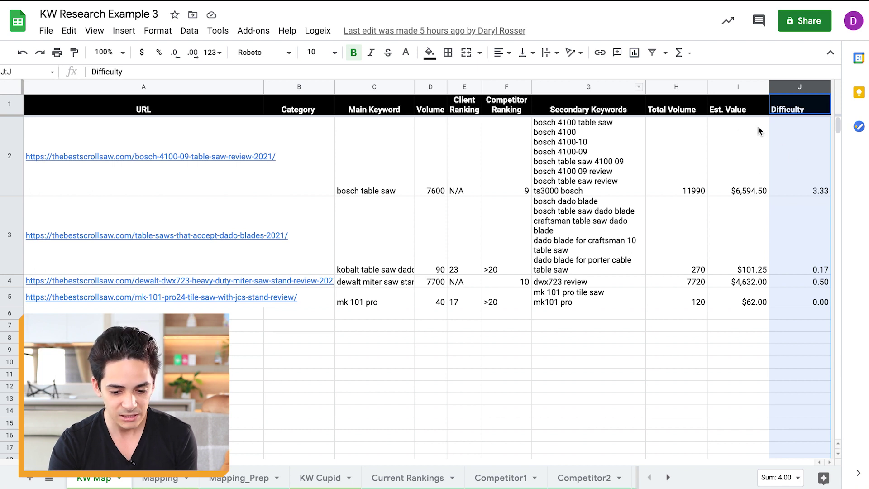
pyautogui.rightClick(787, 135)
pyautogui.scroll(-5, 799, 172)
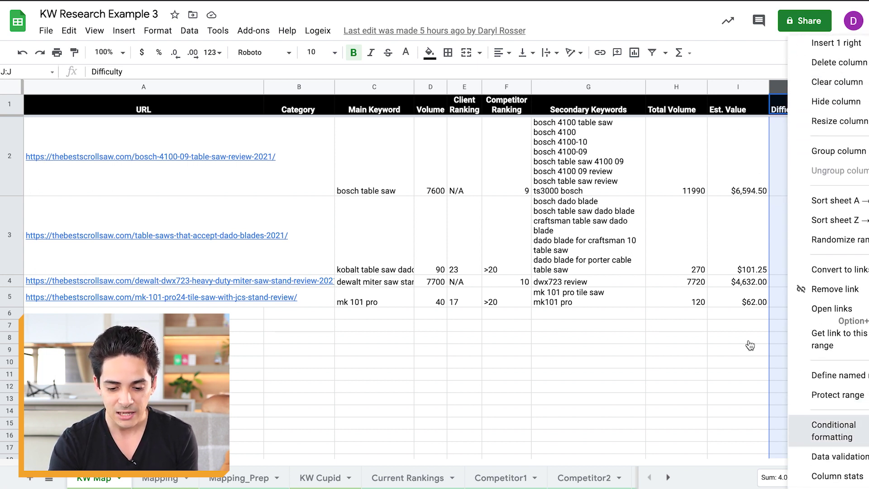
pyautogui.press('Return')
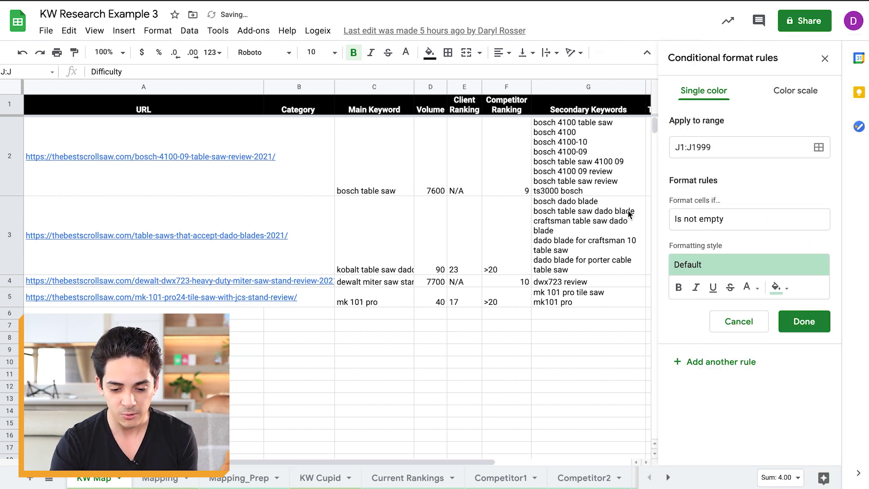
pyautogui.click(797, 93)
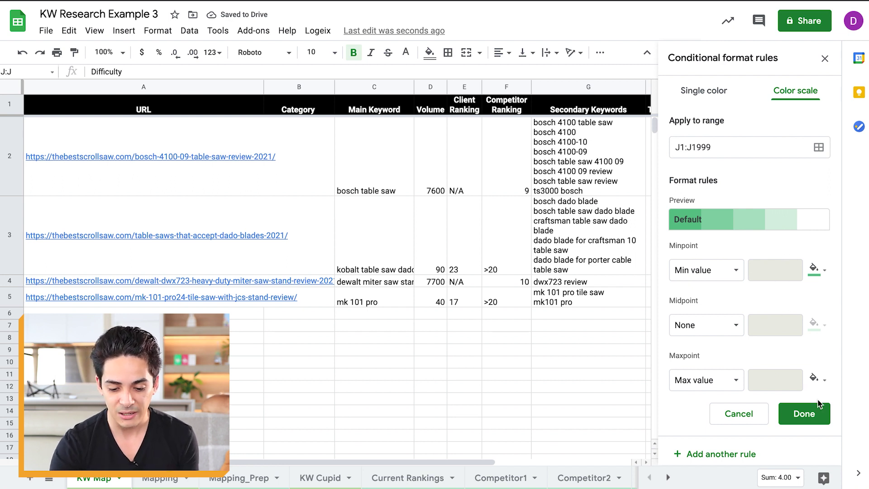
pyautogui.click(805, 413)
pyautogui.click(824, 58)
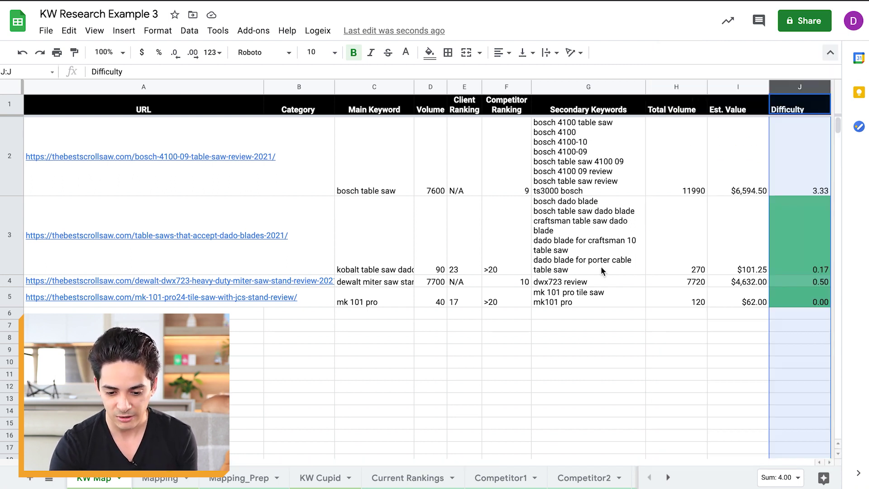
# Examine the color-coded difficulty, total volumes, and client and competitor rankings, including the bosch table saw row's metrics.
pyautogui.click(664, 285)
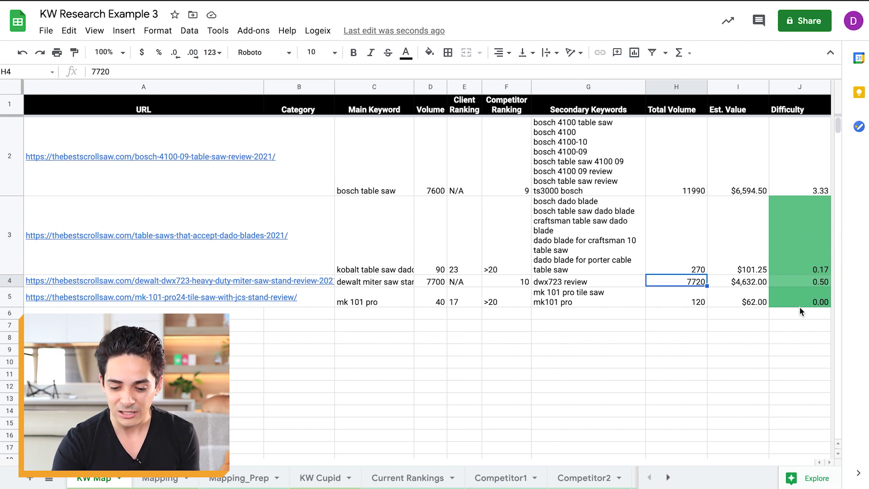
pyautogui.moveTo(801, 304); pyautogui.dragTo(803, 259)
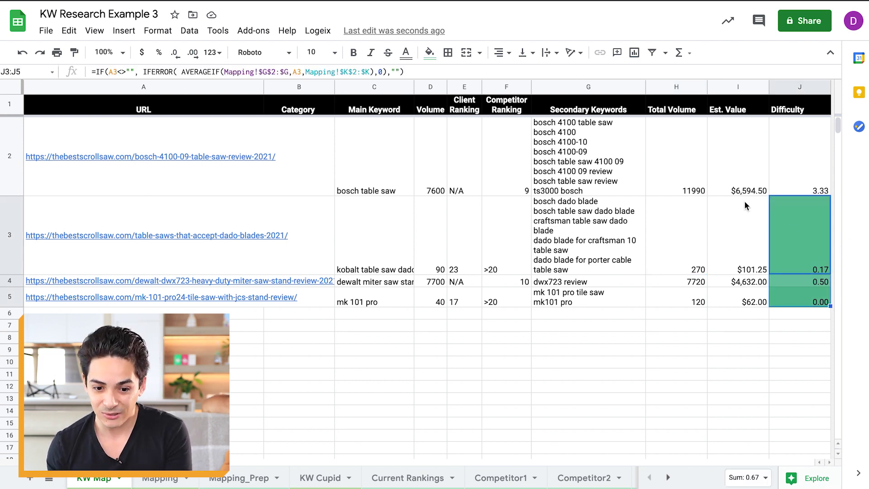
pyautogui.moveTo(664, 157); pyautogui.dragTo(685, 285)
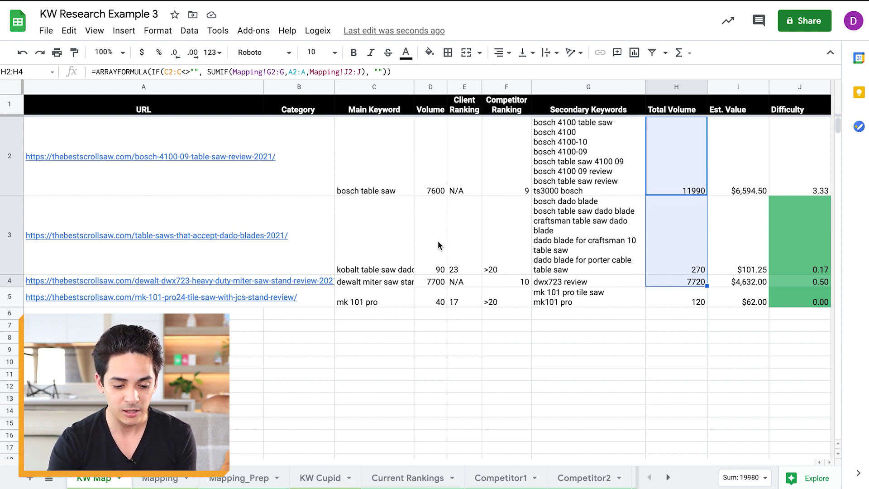
pyautogui.moveTo(468, 172); pyautogui.dragTo(463, 302)
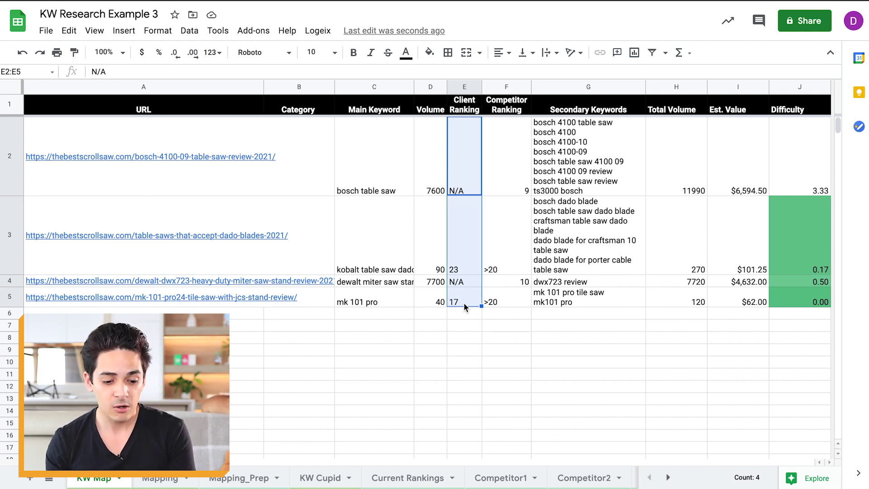
pyautogui.moveTo(505, 173); pyautogui.dragTo(504, 300)
pyautogui.click(507, 181)
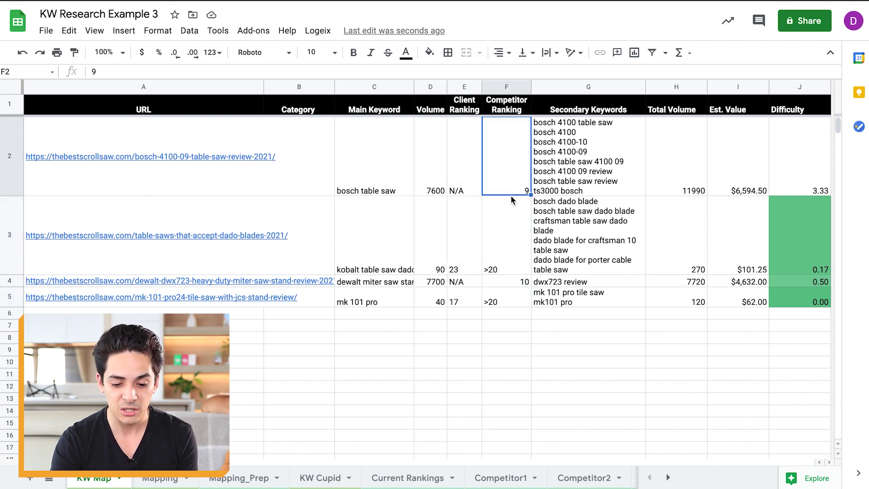
pyautogui.moveTo(519, 162); pyautogui.dragTo(769, 176)
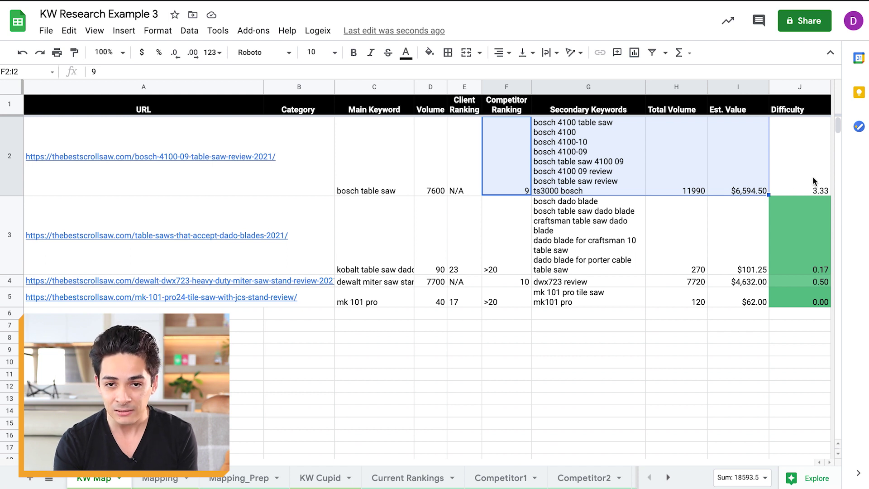
pyautogui.moveTo(804, 168); pyautogui.dragTo(524, 166)
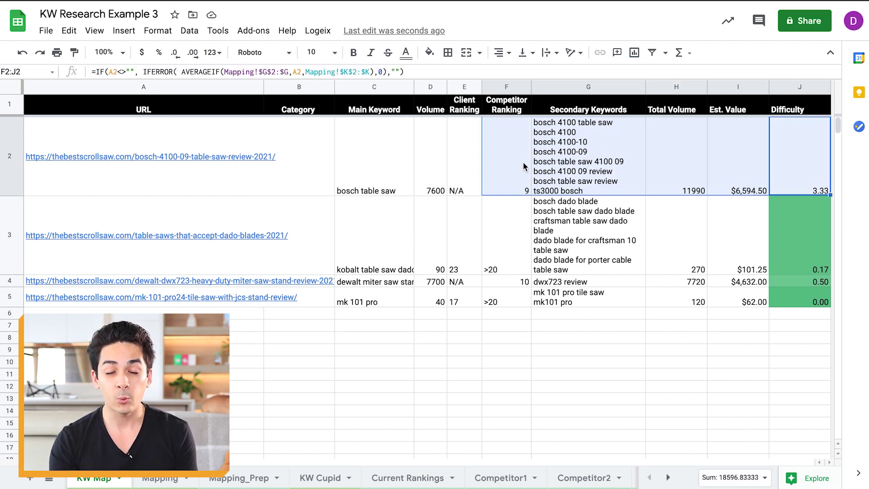